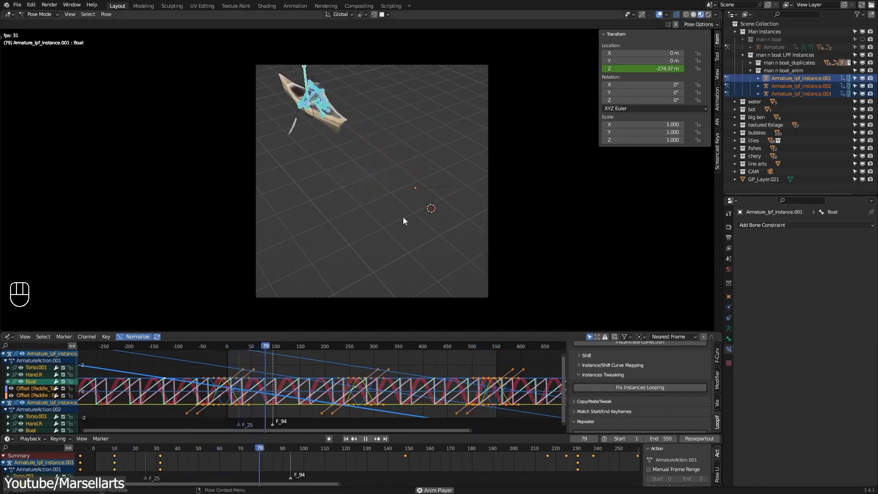
# Switch the boat rigs from Pose Mode back to Object Mode
pyautogui.hotkey('ctrl', 'Tab')
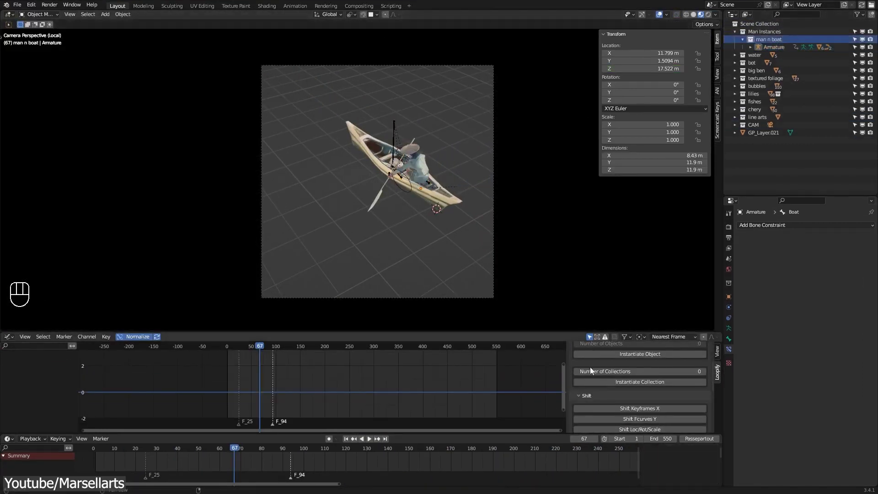
# Collapse the duplicated boat collections and select the three Armature_lpf_instance rigs
pyautogui.scroll(1, 650, 397)
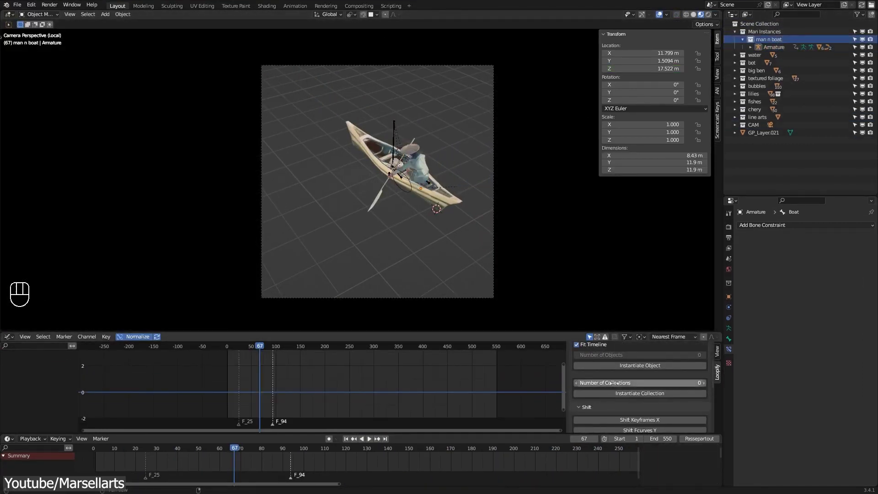
pyautogui.moveTo(758, 70); pyautogui.dragTo(743, 95)
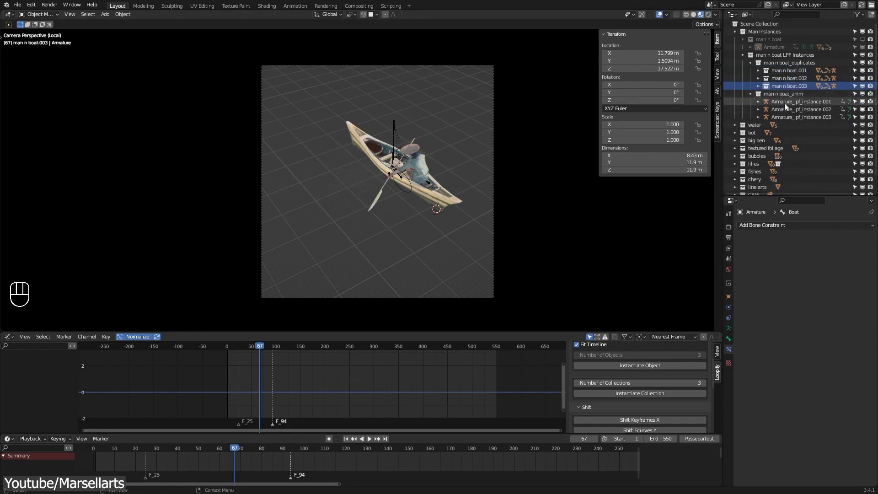
pyautogui.click(751, 63)
pyautogui.click(804, 79)
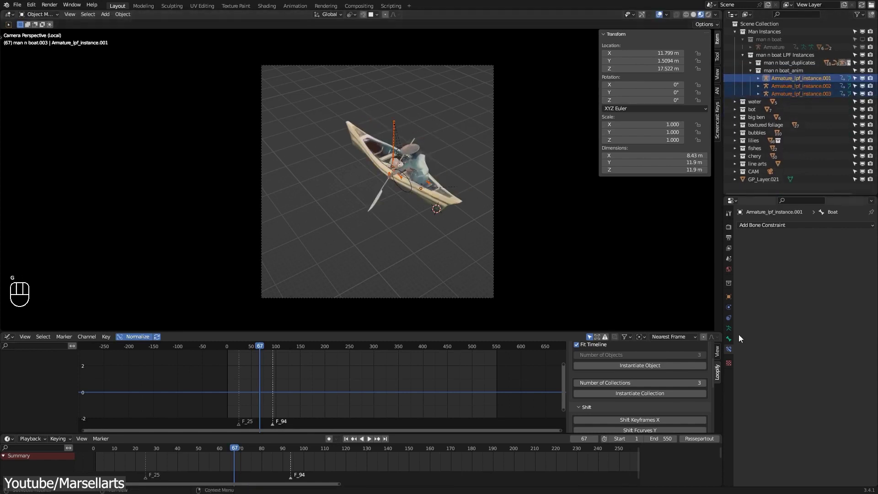
pyautogui.scroll(-2, 666, 383)
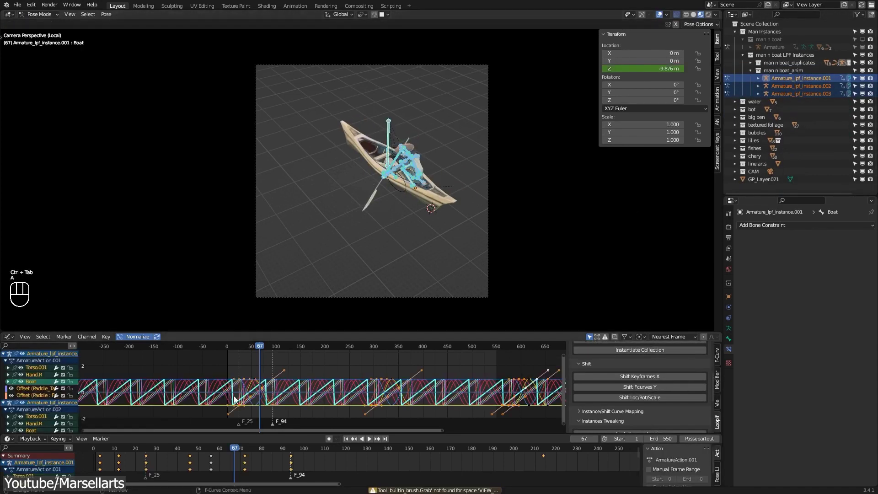
# Move the keyframes about 60 frames earlier and shift each instance's keyframes by a fixed offset
pyautogui.press('g')
pyautogui.click(412, 372)
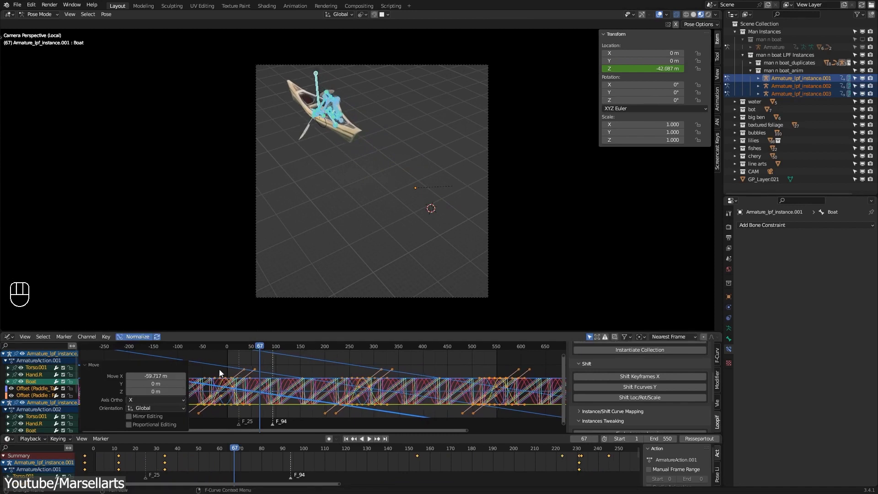
pyautogui.click(630, 376)
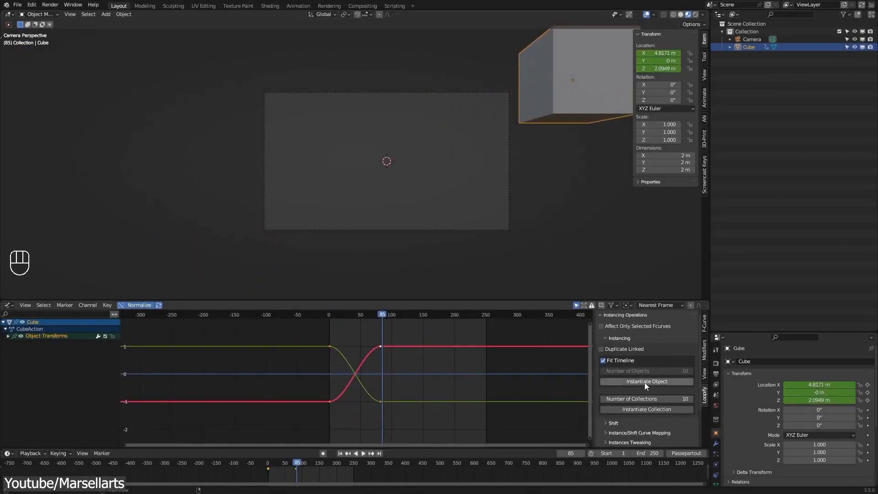
# Instantiate the animated cube, try spacings of 55 then 30 frames, and play it back
pyautogui.click(645, 382)
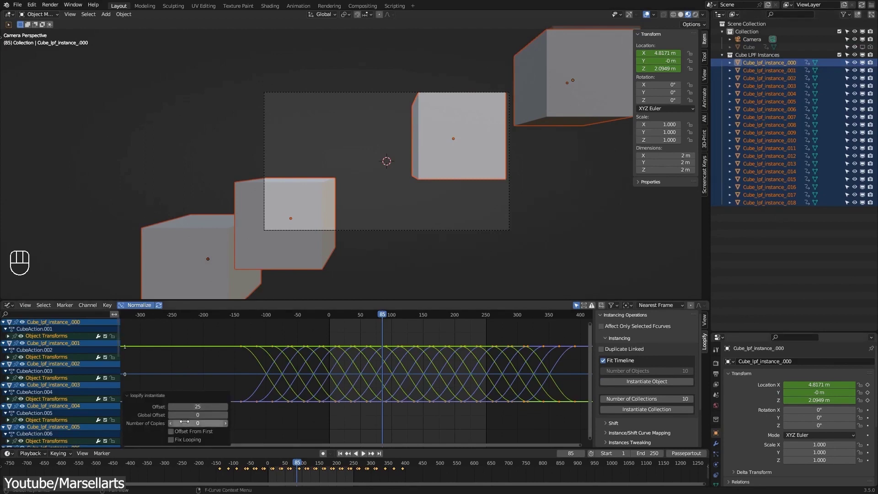
pyautogui.moveTo(186, 407); pyautogui.dragTo(257, 388)
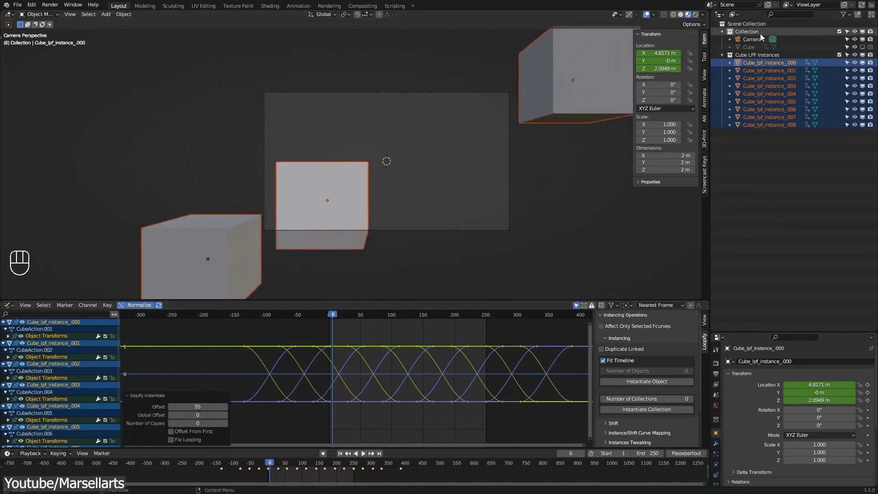
pyautogui.moveTo(197, 407); pyautogui.dragTo(183, 415)
pyautogui.press('space')
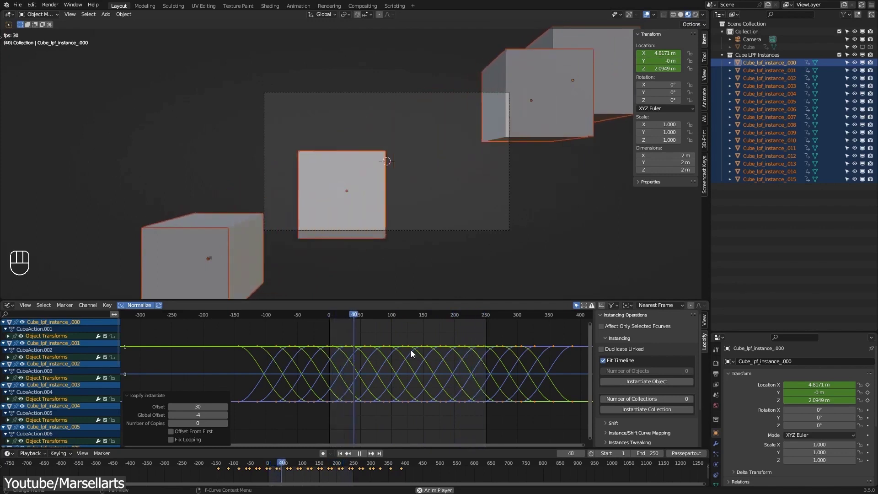
# Enable Fix Looping and Passepartout, and space the cube instances 65 frames apart
pyautogui.click(172, 439)
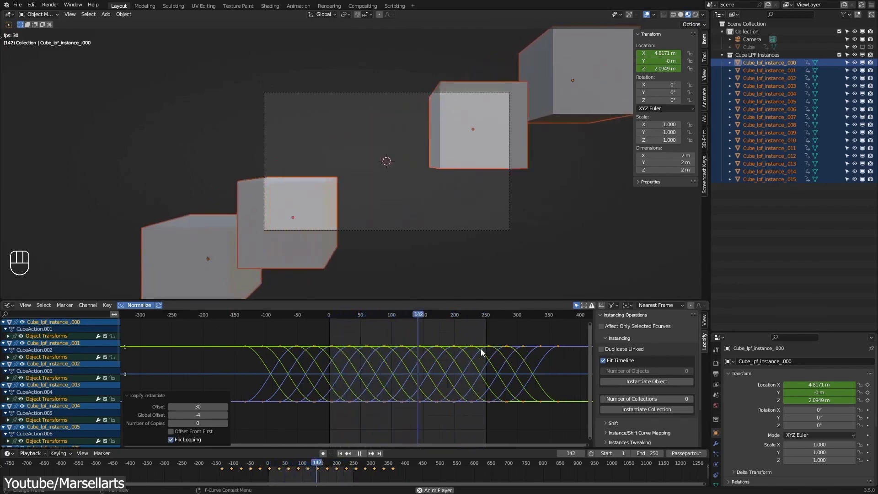
pyautogui.click(686, 453)
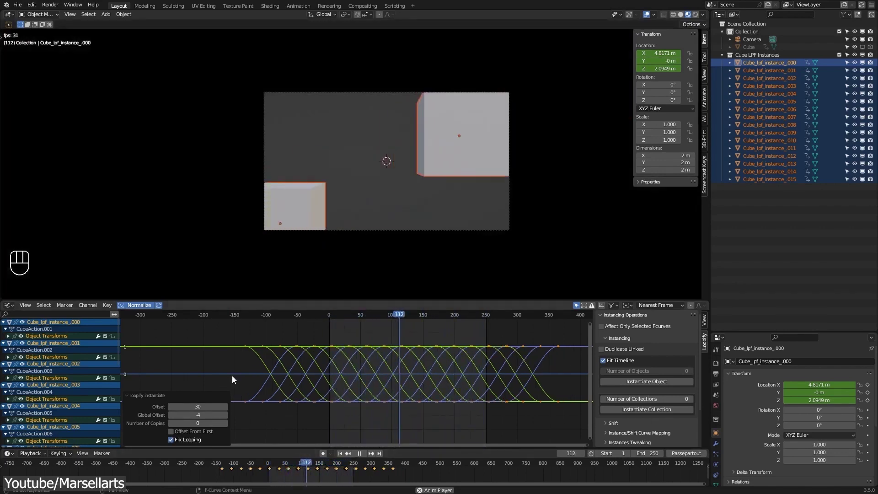
pyautogui.moveTo(202, 406); pyautogui.dragTo(217, 407)
pyautogui.click(686, 453)
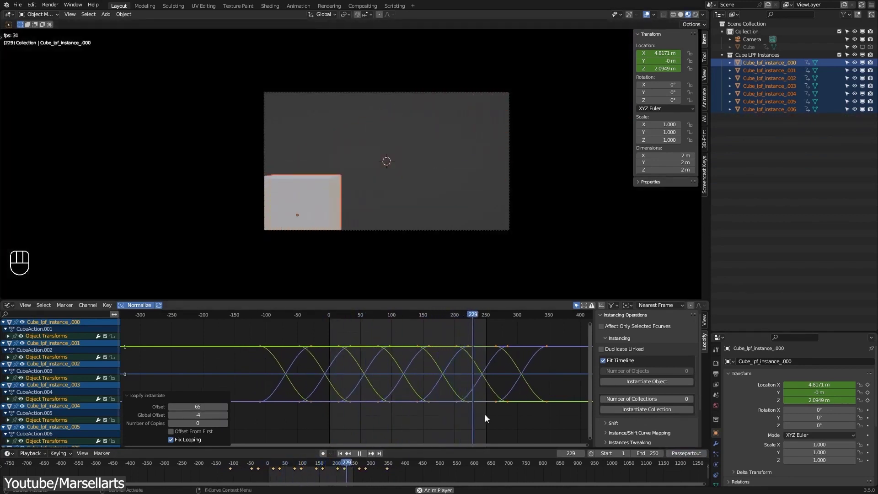
pyautogui.moveTo(595, 350); pyautogui.dragTo(558, 351)
pyautogui.scroll(-3, 593, 353)
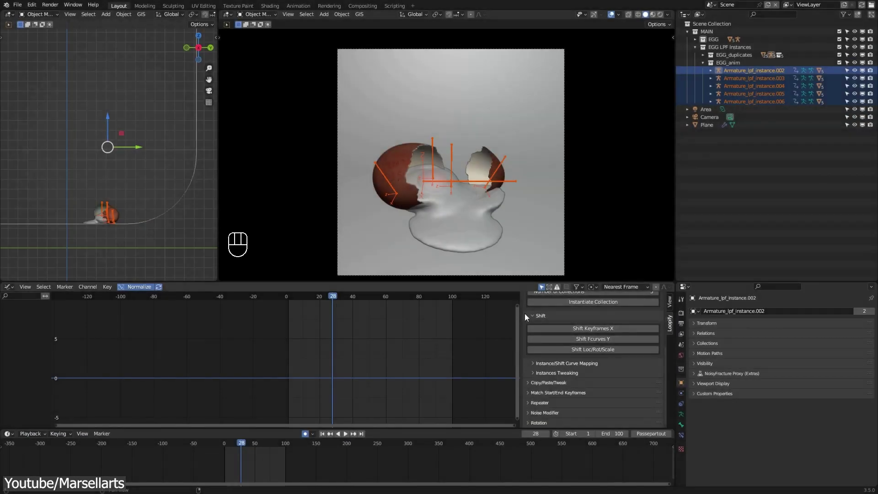
# Shift the egg instances' keyframes and show all bone curves in Pose Mode
pyautogui.click(583, 330)
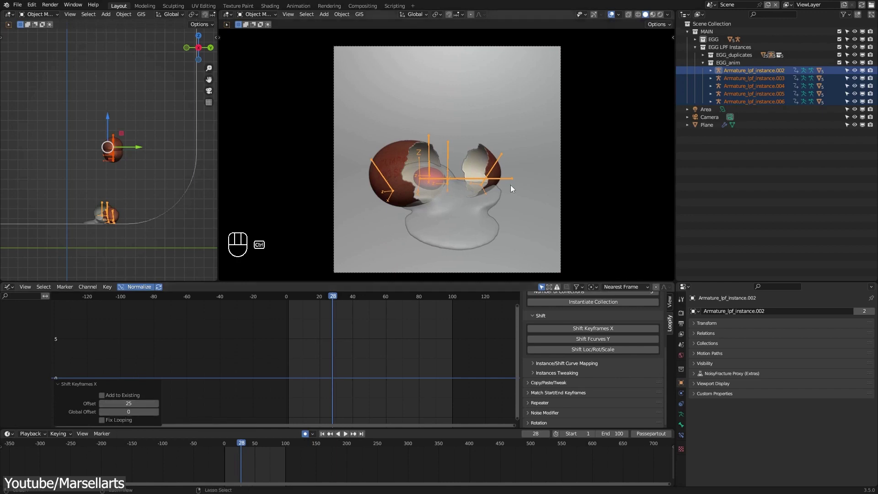
pyautogui.hotkey('ctrl', 'Tab')
pyautogui.press('a')
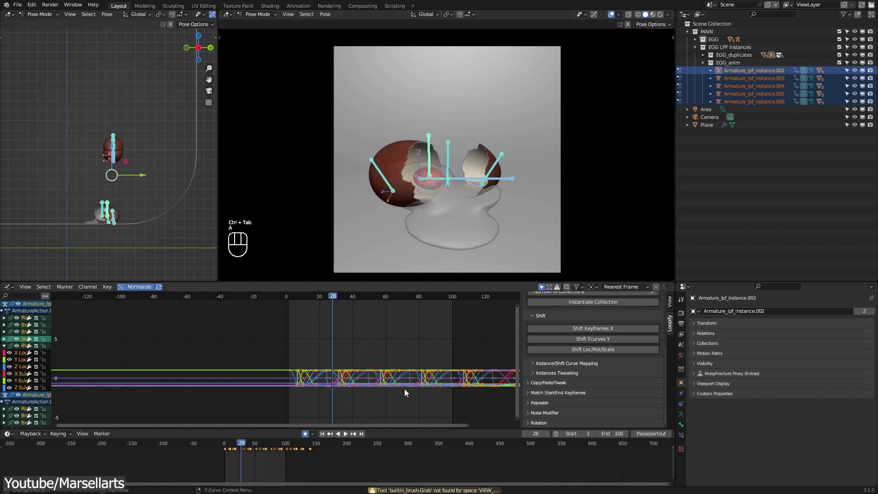
pyautogui.moveTo(441, 368)
pyautogui.mouseDown(button='middle')
pyautogui.moveTo(391, 361)
pyautogui.moveTo(437, 358)
pyautogui.mouseUp(button='middle')
# Set the global offset to -15 frames and preview the re-timed egg animation
pyautogui.press('space')
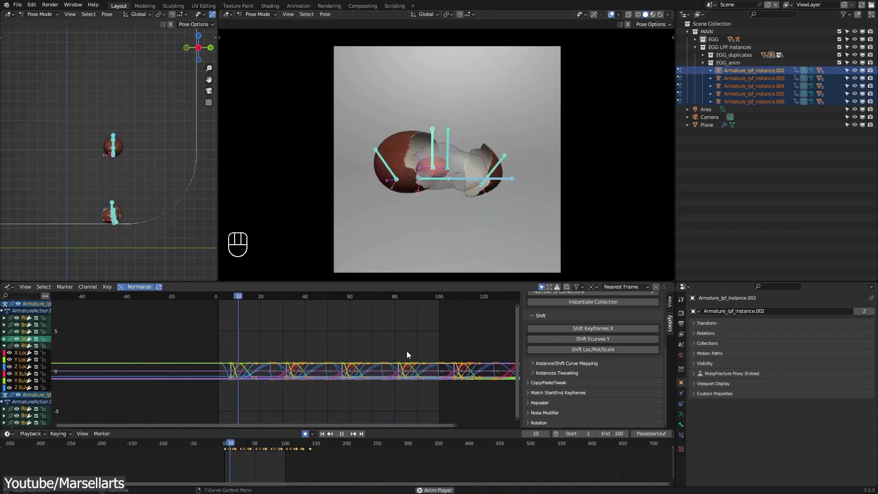
pyautogui.press('space')
pyautogui.scroll(-2, 306, 368)
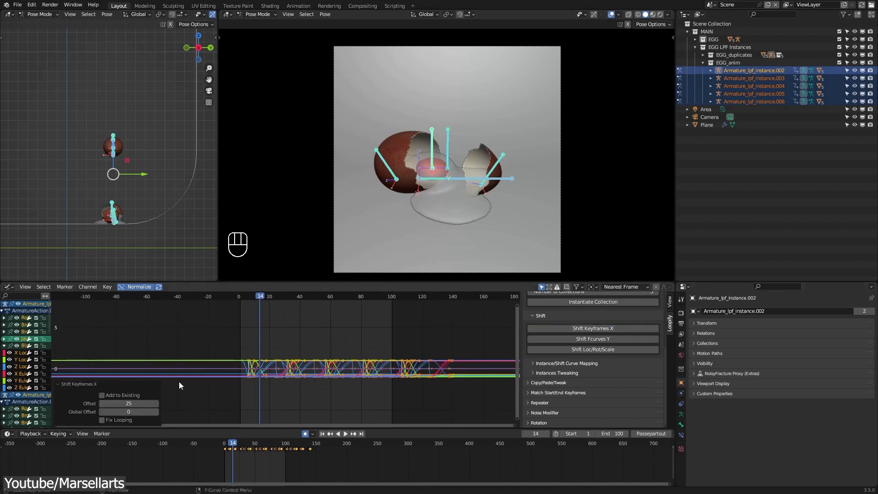
pyautogui.moveTo(129, 412); pyautogui.dragTo(114, 412)
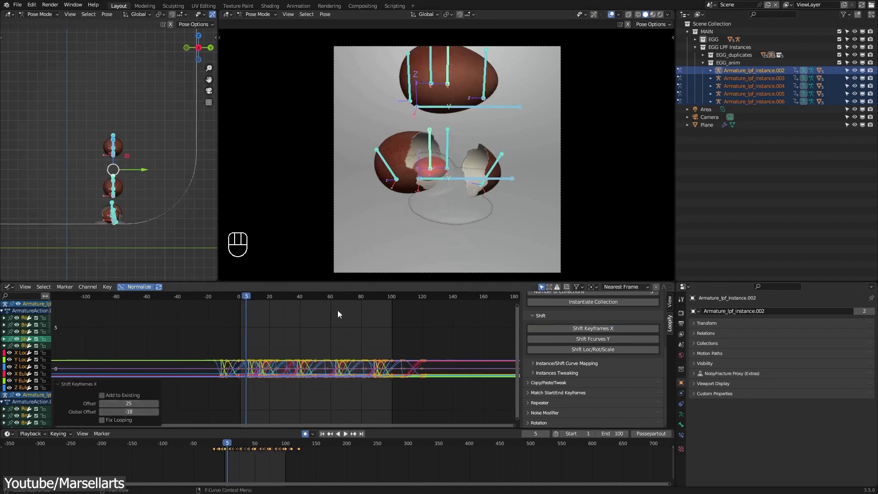
pyautogui.press('space')
pyautogui.press('space')
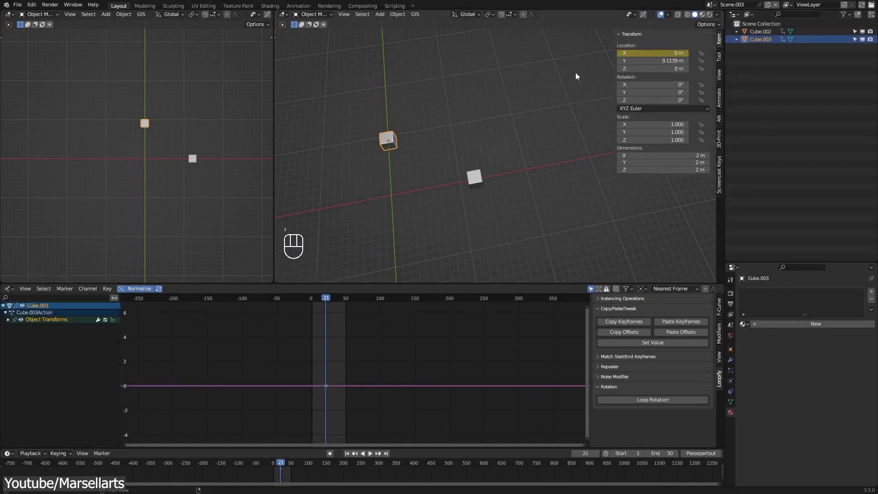
# Select Cube.003 and insert a location keyframe
pyautogui.click(479, 182)
pyautogui.click(388, 140)
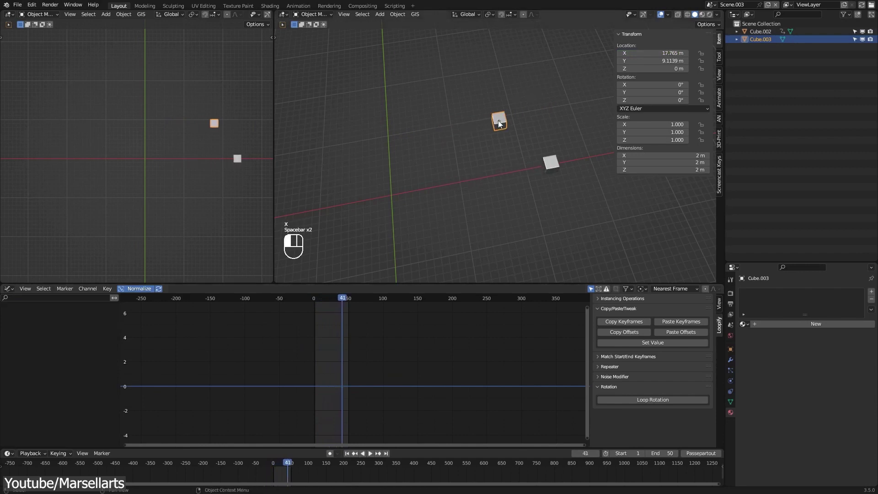
pyautogui.press('i')
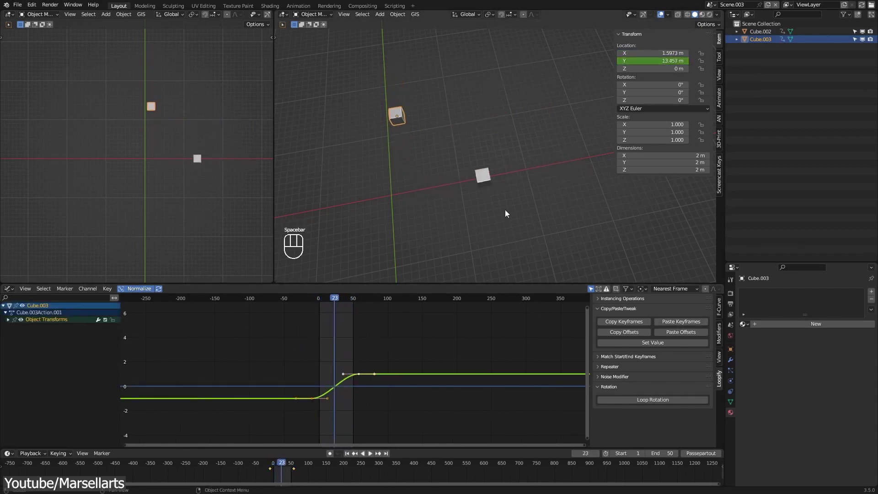
# Select the right-hand keyframe in the Graph Editor and set its value to 50
pyautogui.moveTo(556, 348); pyautogui.dragTo(582, 344, button='middle')
pyautogui.moveTo(459, 306); pyautogui.dragTo(466, 304, button='middle')
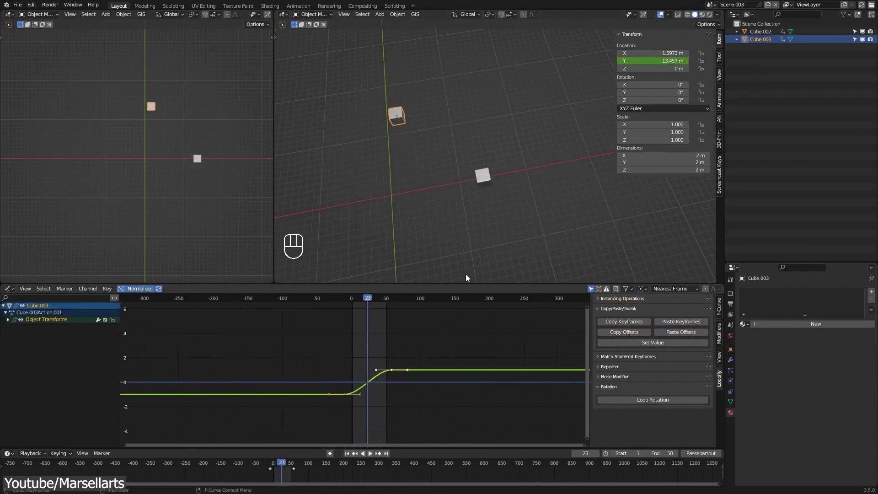
pyautogui.hotkey('alt', 'a')
pyautogui.moveTo(393, 373); pyautogui.dragTo(407, 357, button='middle')
pyautogui.moveTo(388, 331); pyautogui.dragTo(430, 367)
pyautogui.moveTo(423, 357); pyautogui.dragTo(479, 357, button='middle')
pyautogui.scroll(7, 479, 357)
pyautogui.click(653, 343)
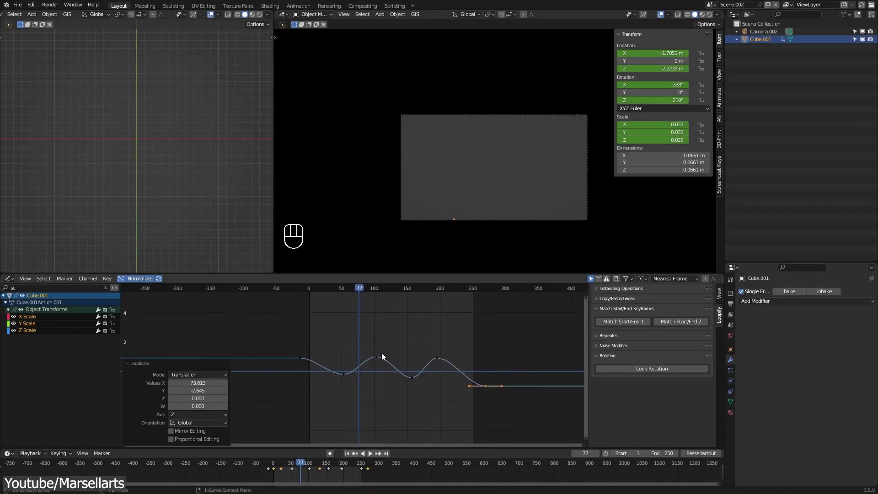
# Match Cube.001's end keyframes to their start values with Match Start/End 1 and 2
pyautogui.moveTo(382, 353); pyautogui.dragTo(387, 360, button='middle')
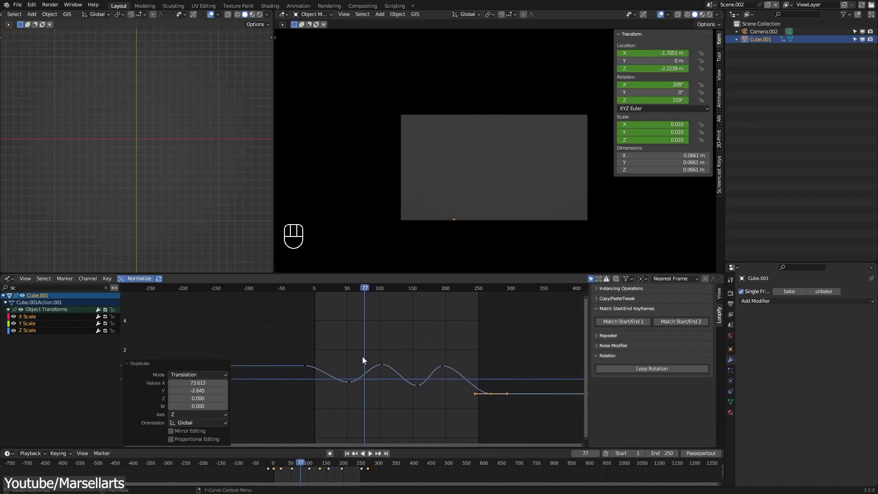
pyautogui.click(622, 322)
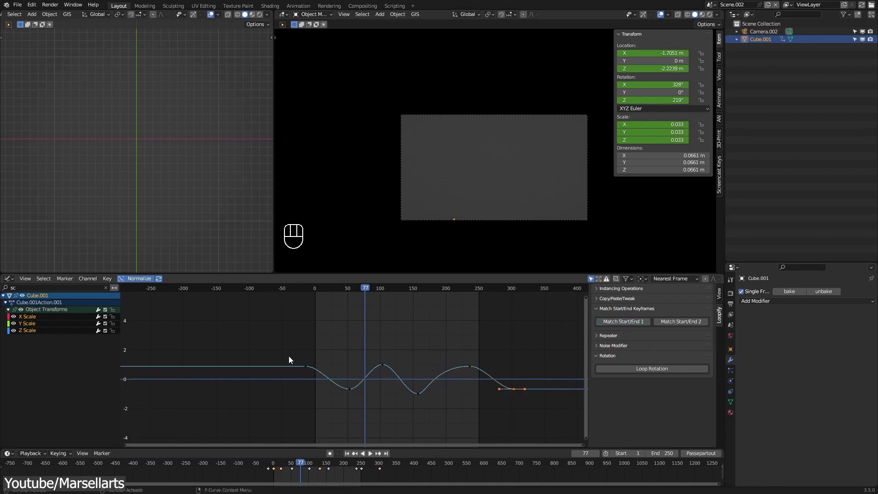
pyautogui.moveTo(356, 411); pyautogui.dragTo(357, 410)
pyautogui.moveTo(457, 343); pyautogui.dragTo(512, 378)
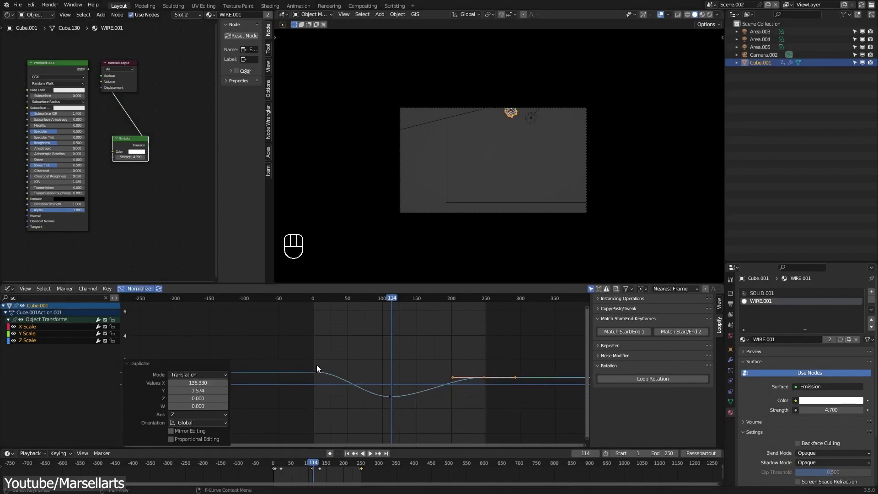
pyautogui.click(668, 329)
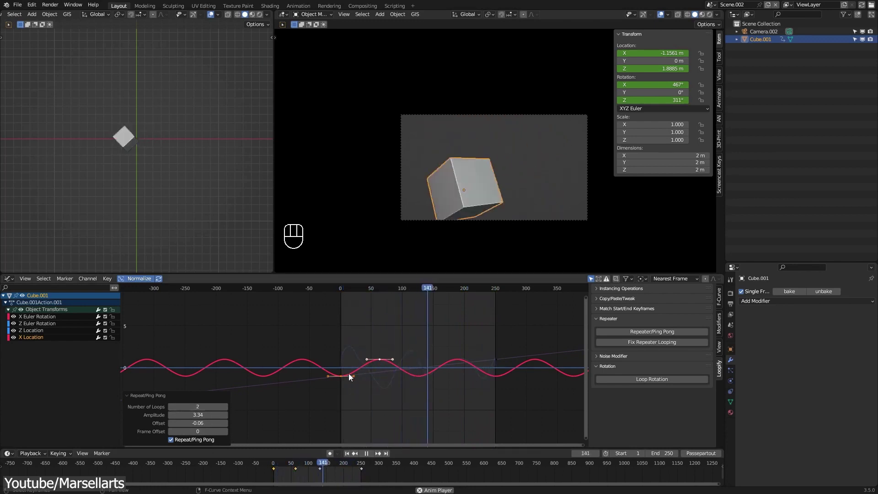
# Set the ping-pong repeat to 6 loops with amplitude 7.48
pyautogui.doubleClick(206, 406)
pyautogui.write('4')
pyautogui.press('Return')
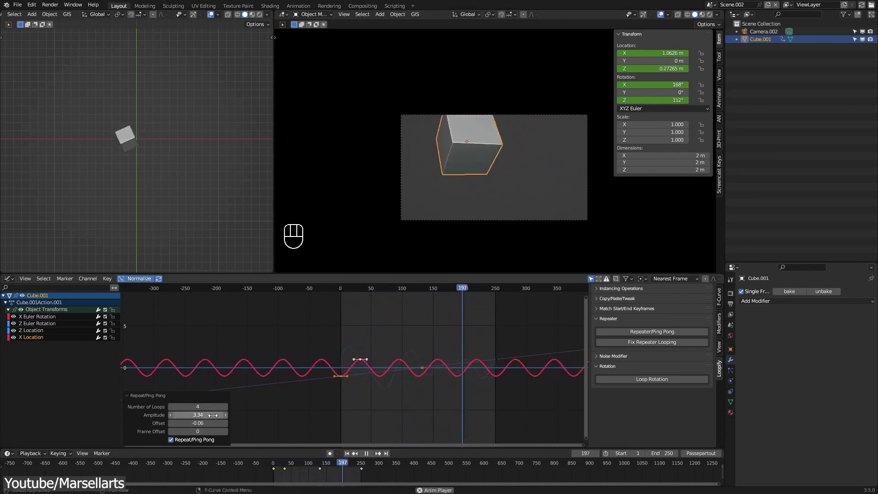
pyautogui.moveTo(204, 415); pyautogui.dragTo(224, 415)
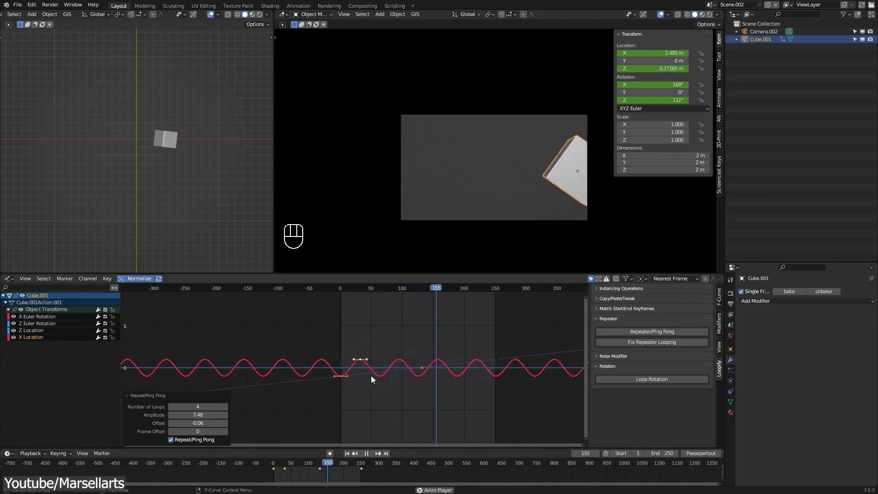
pyautogui.doubleClick(205, 407)
pyautogui.write('6')
pyautogui.press('Return')
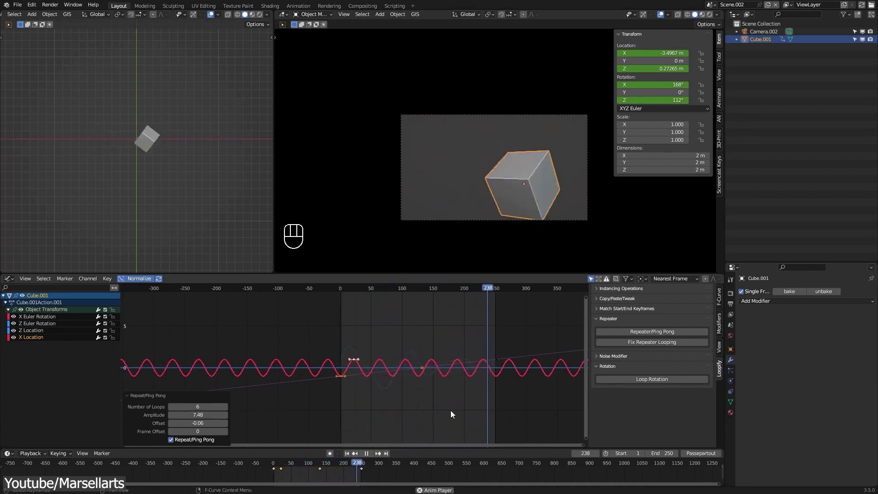
# Apply Fix Repeater Looping and play back to check the cycle
pyautogui.press('space')
pyautogui.click(651, 343)
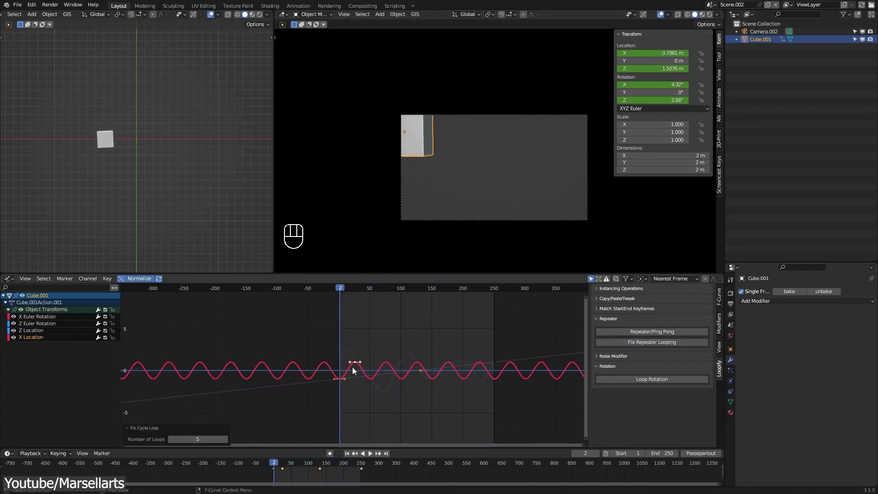
pyautogui.press('space')
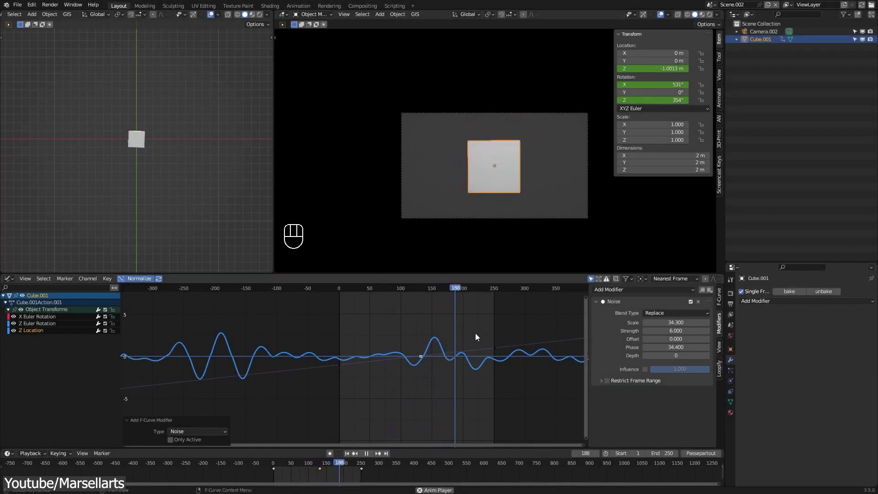
# Apply Loopify's Loop Noise and Randomize Noise Seed to the cube's Z location noise
pyautogui.press('Escape')
pyautogui.click(719, 369)
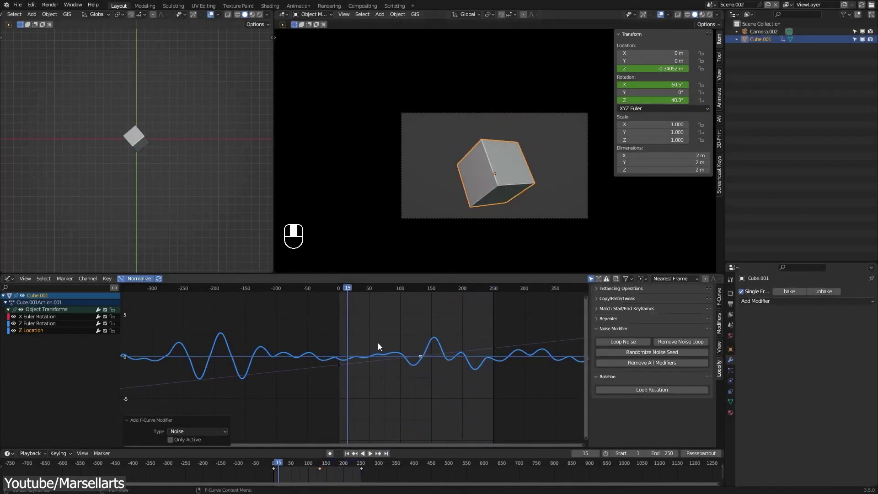
pyautogui.click(617, 342)
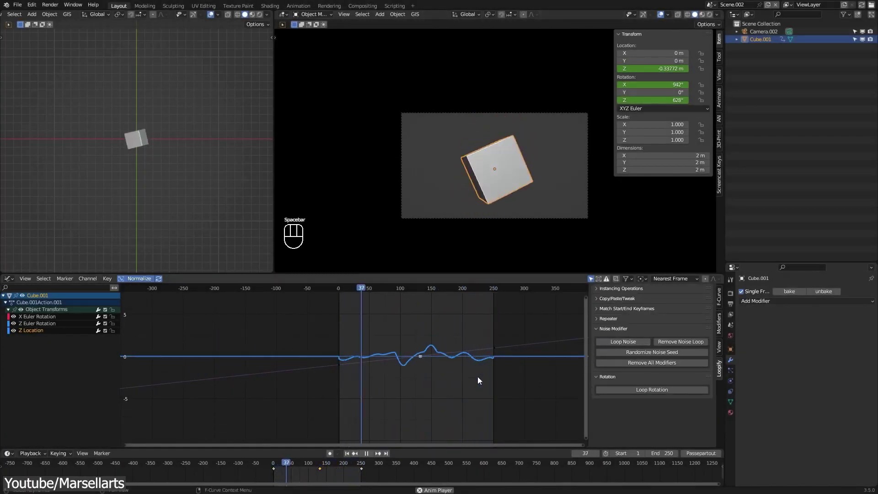
pyautogui.click(628, 353)
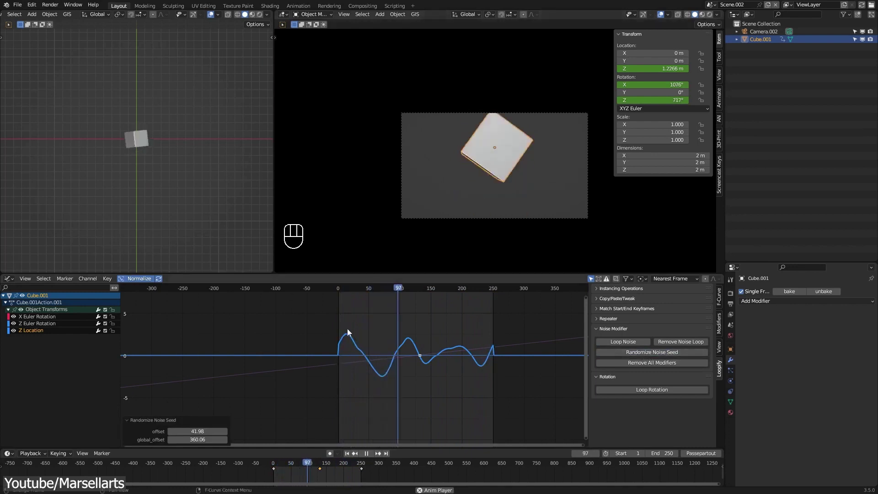
pyautogui.moveTo(409, 374); pyautogui.dragTo(414, 377, button='middle')
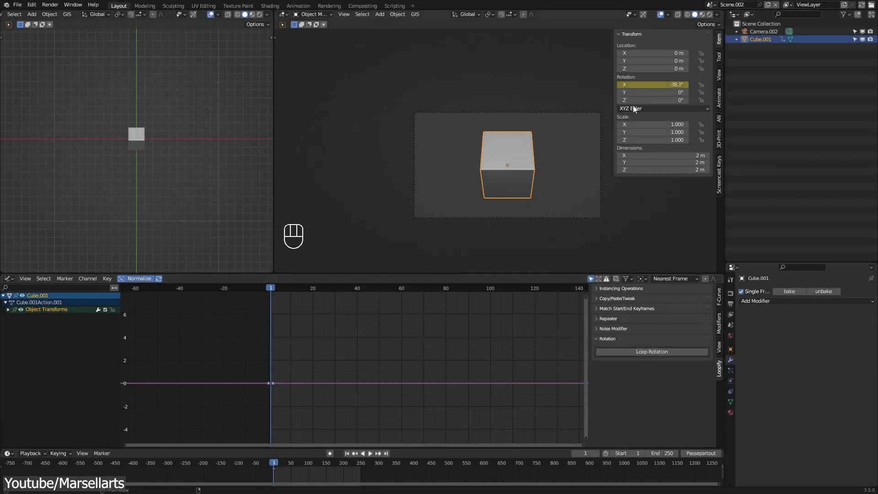
# Apply Loop Rotation to the X rotation, then keyframe and loop the Z rotation
pyautogui.click(663, 351)
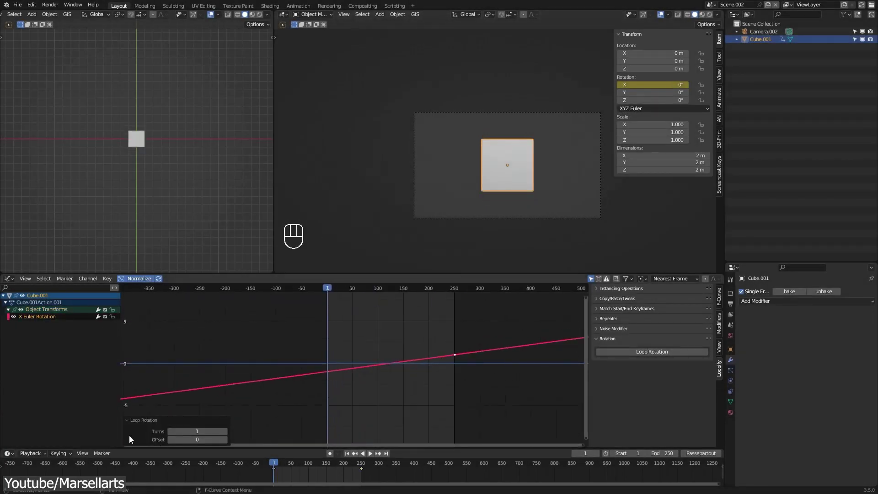
pyautogui.moveTo(361, 329); pyautogui.dragTo(354, 329, button='middle')
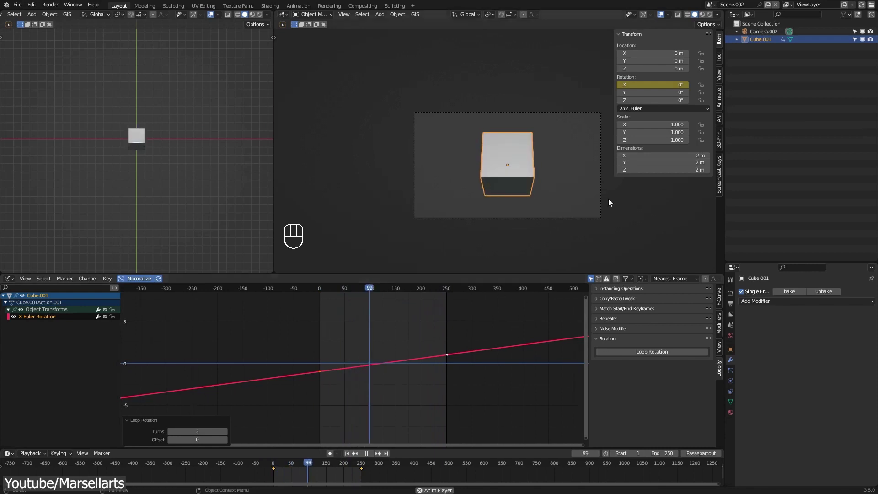
pyautogui.press('i')
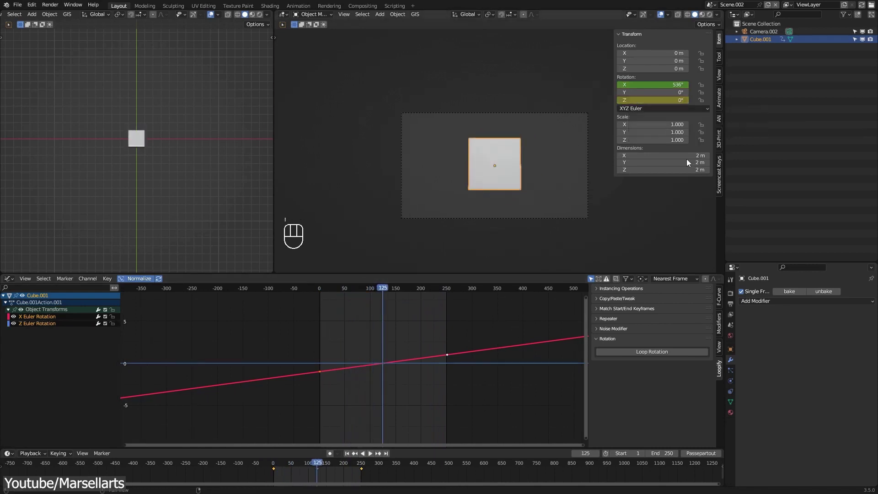
pyautogui.click(664, 352)
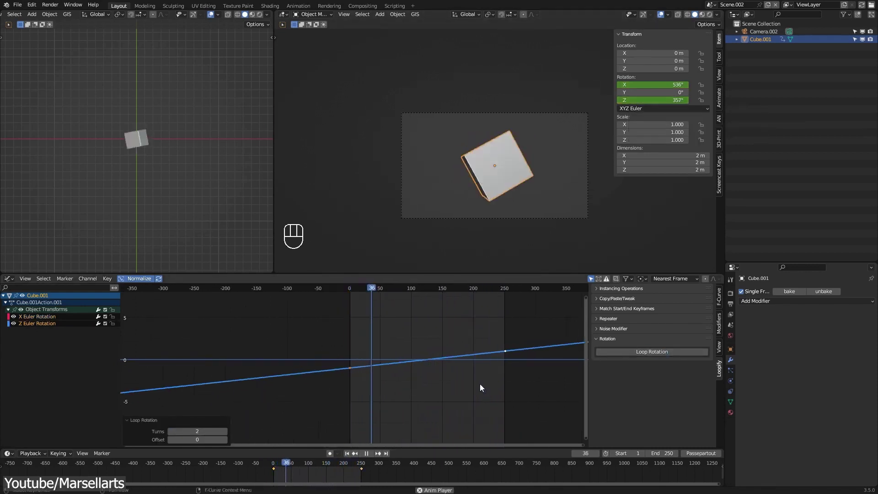